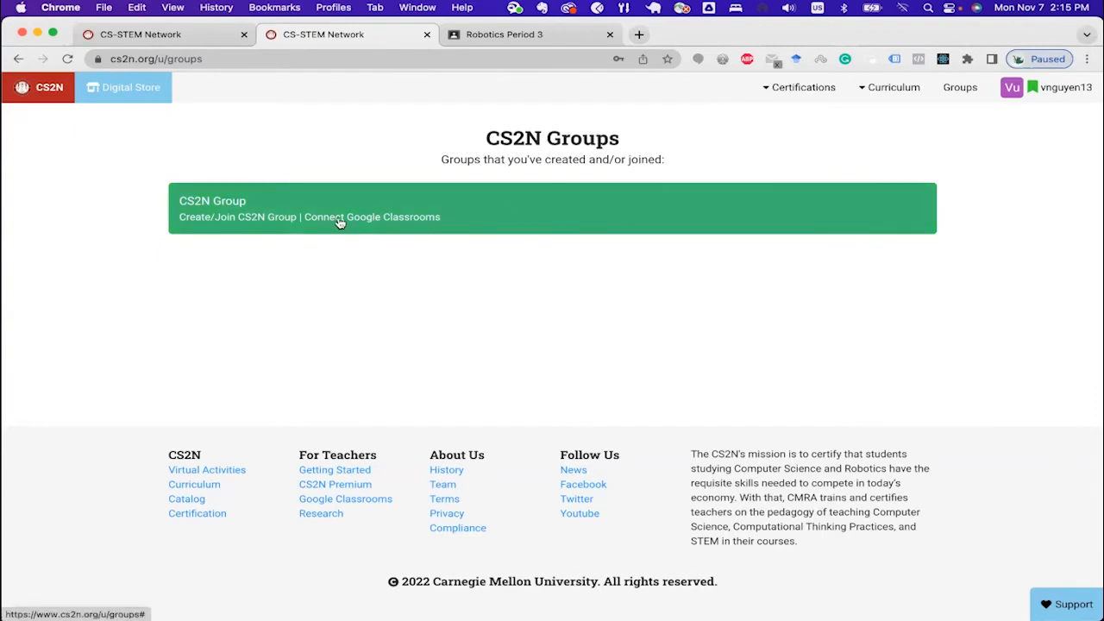
Step: Create a CS2N Google Classroom group by connecting the Robotics Period 3 course
click(967, 92)
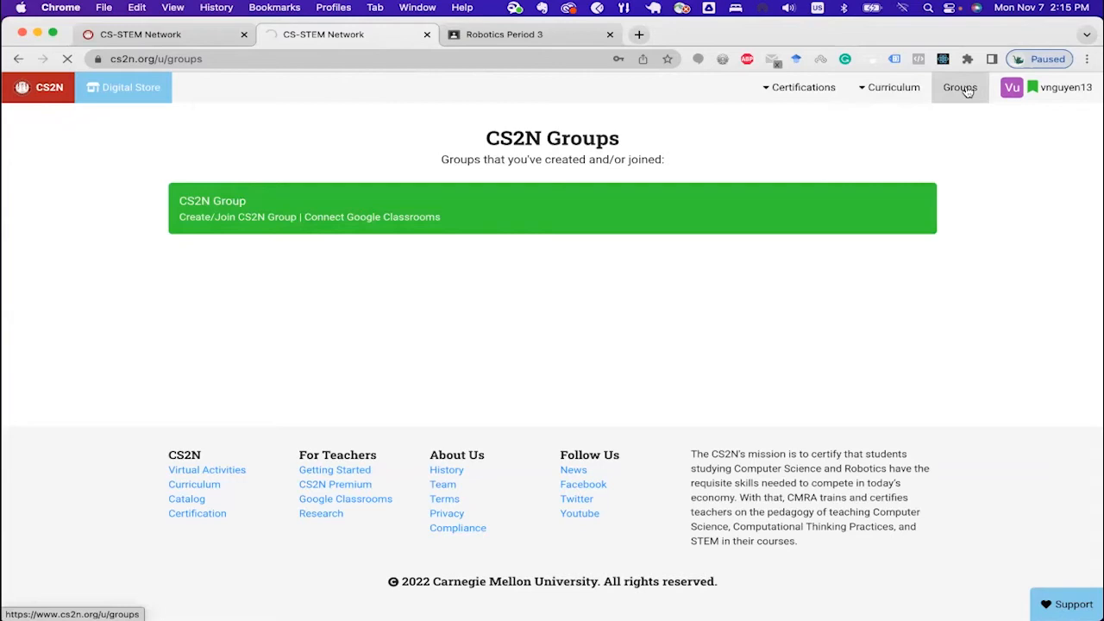
click(377, 203)
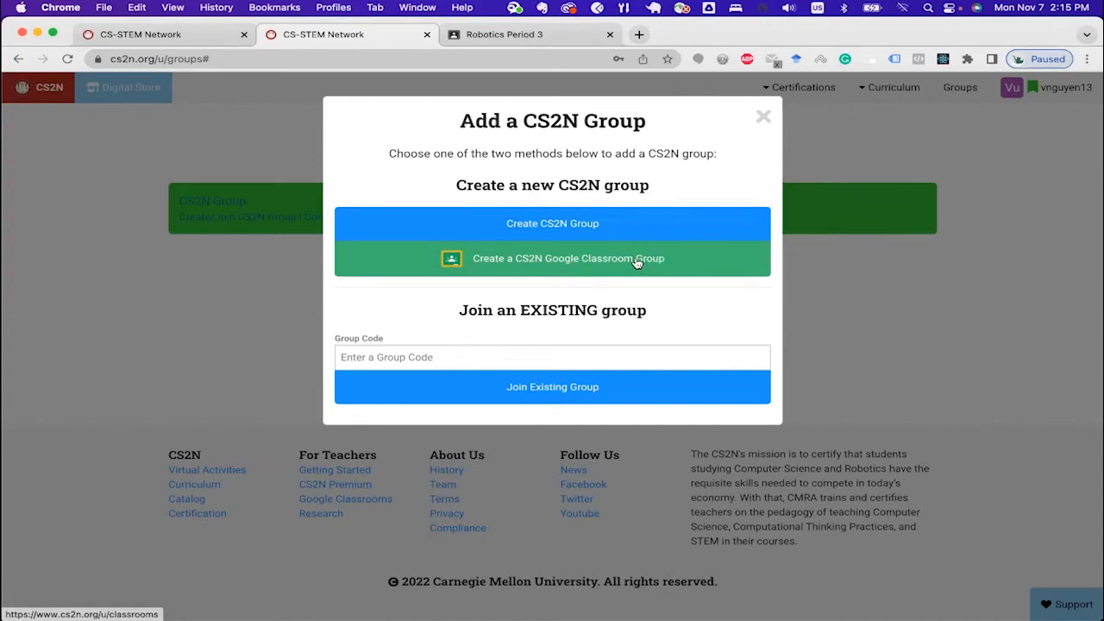
click(544, 265)
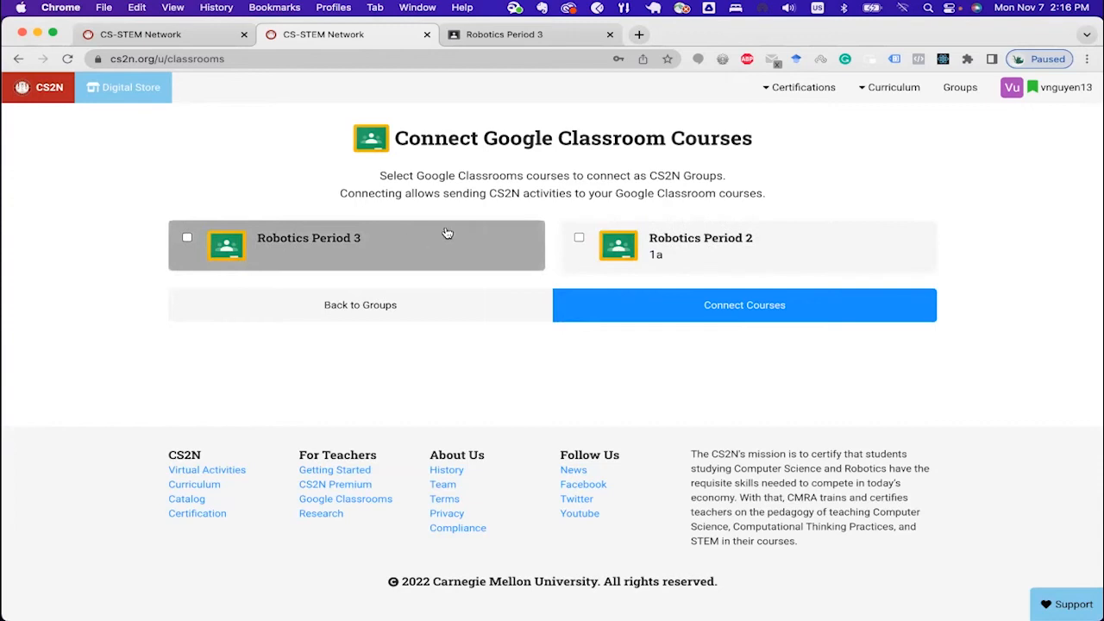
click(188, 240)
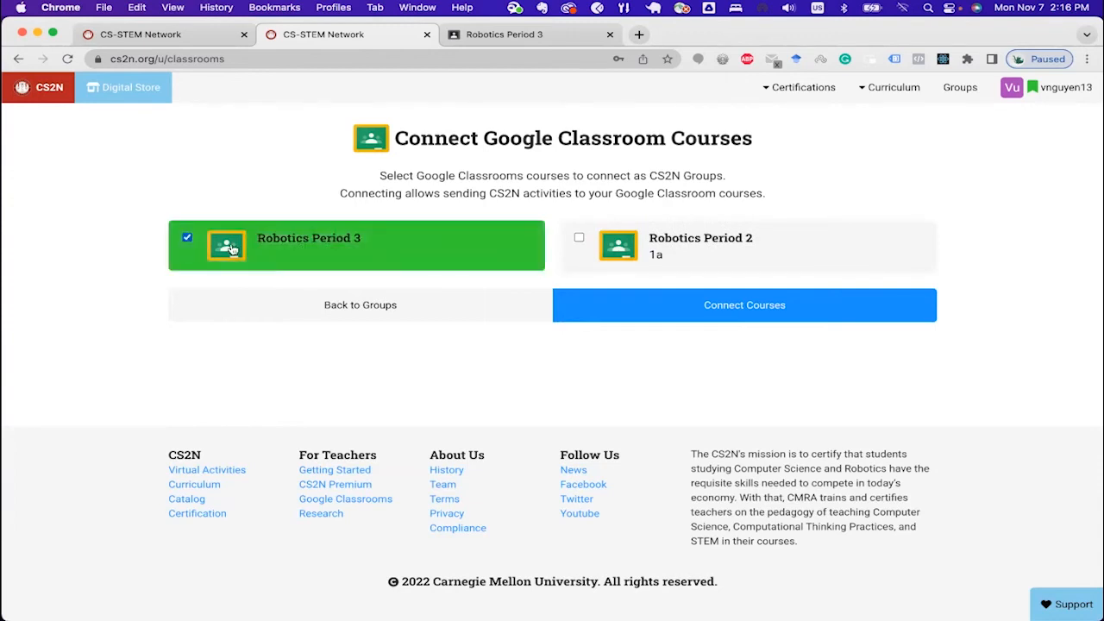
click(761, 312)
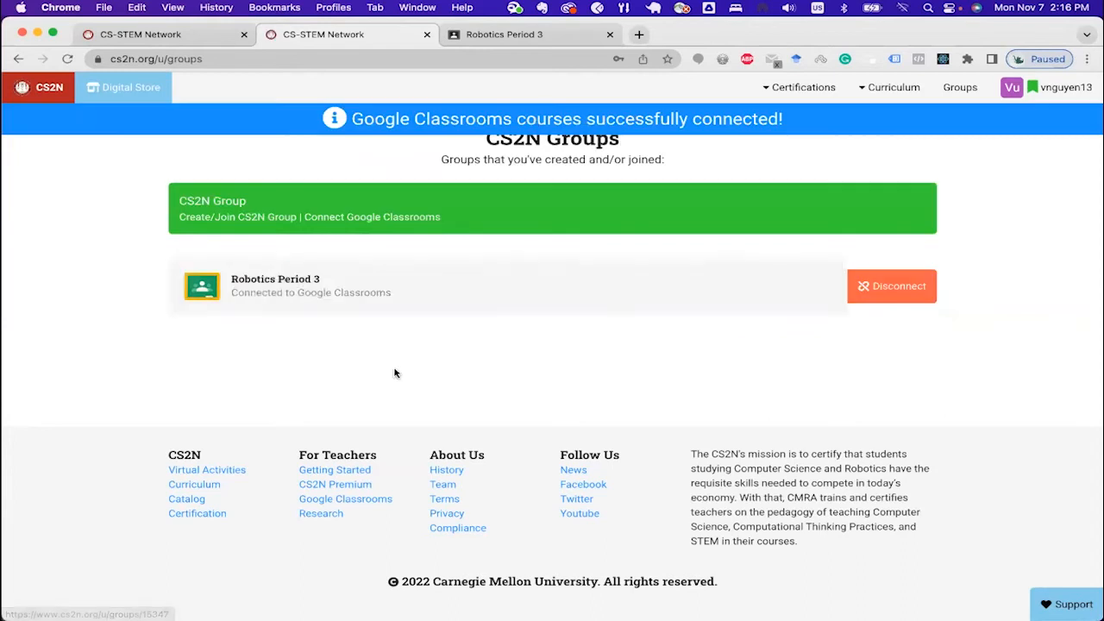
Step: Open the Robotics Period 3 group and view its linked class in Google Classroom, dismissing the appearance notice
click(268, 285)
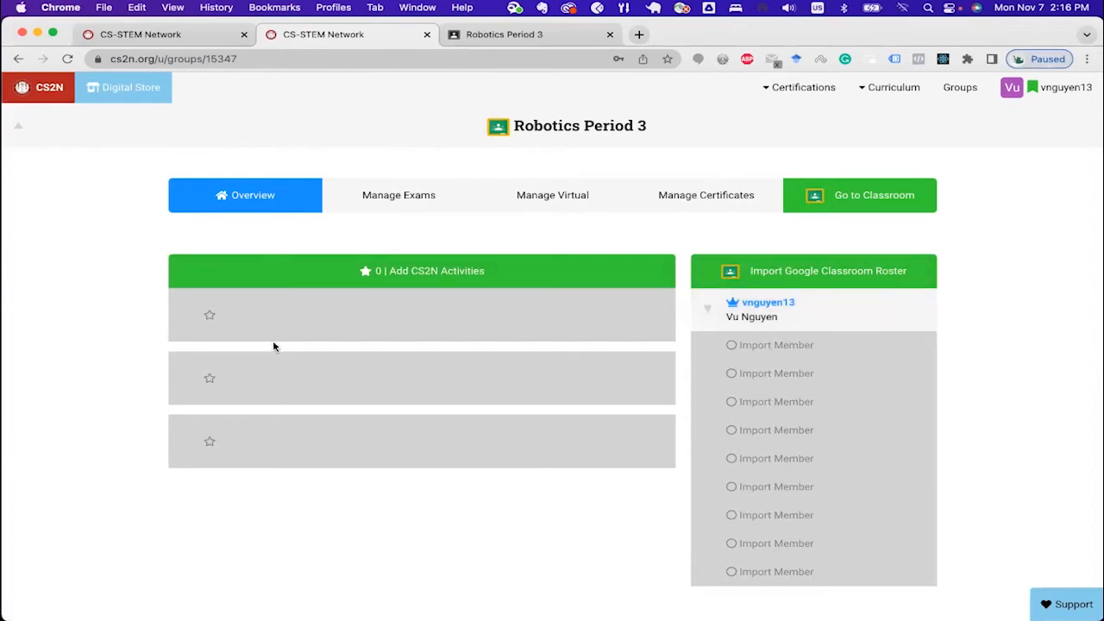
click(886, 202)
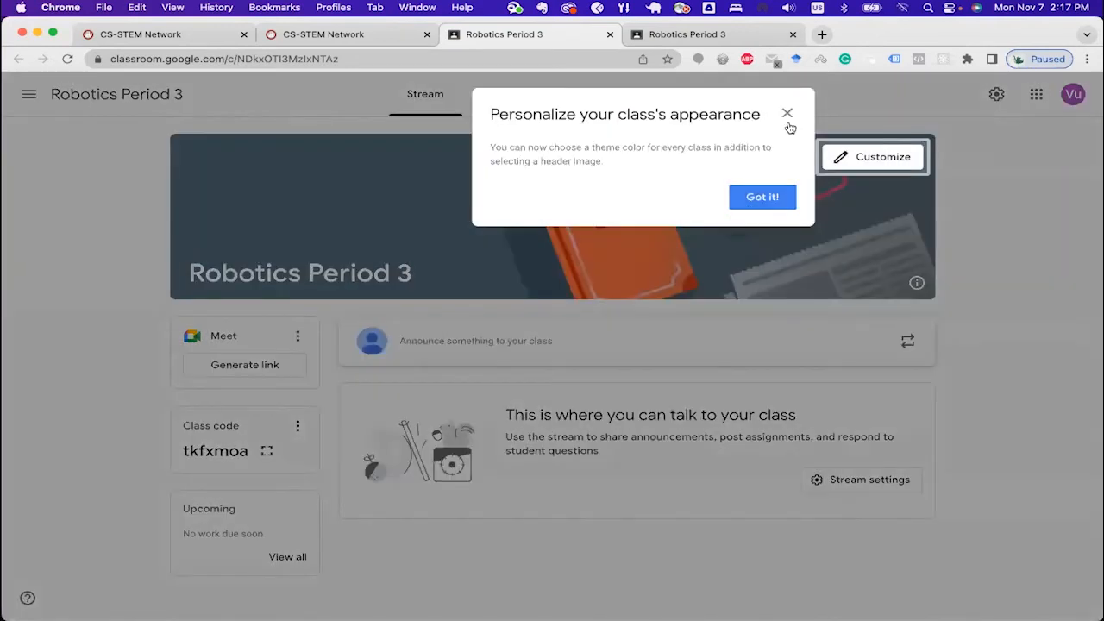
click(787, 113)
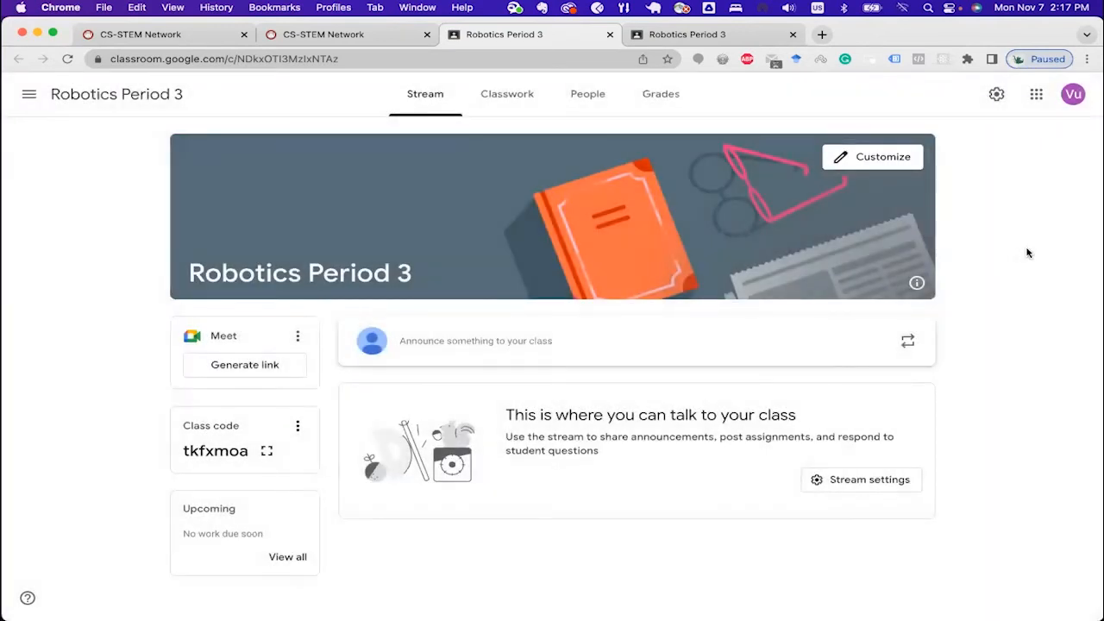
click(350, 34)
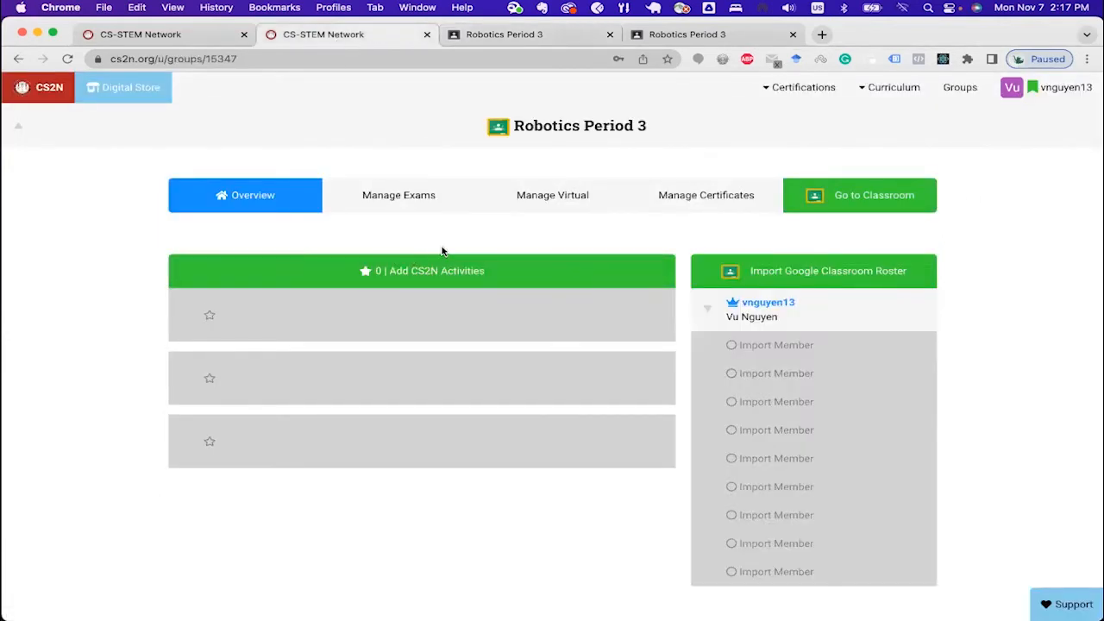
Step: Add the Coding and Computational Thinking with VEX IQ curriculum to the Robotics Period 3 group
click(414, 283)
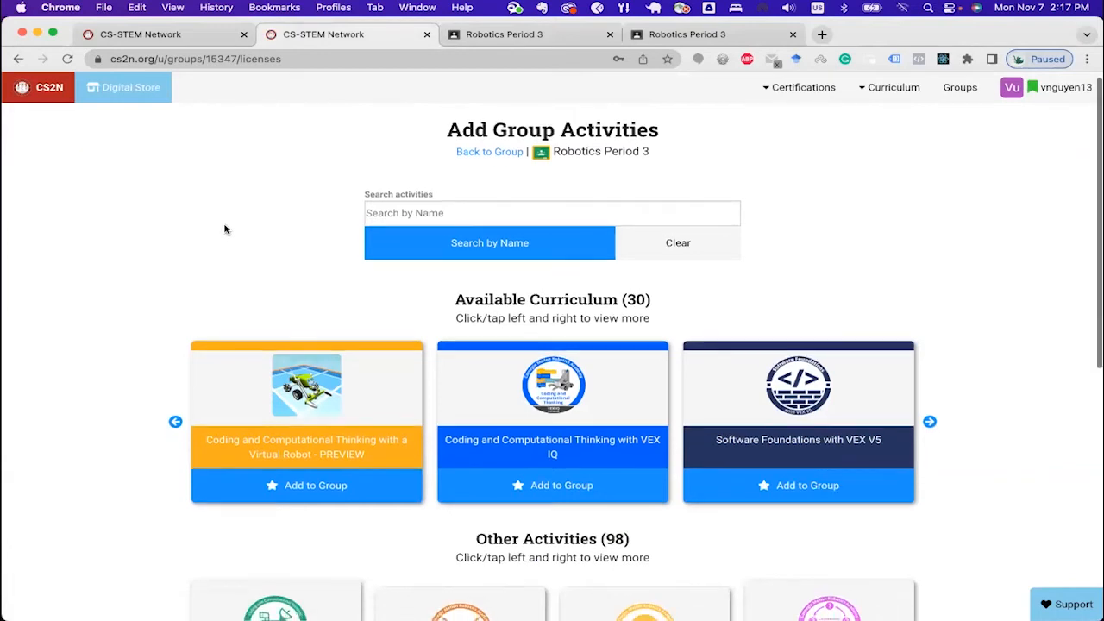
scroll(328, 225, down, 1)
scroll(328, 226, down, 2)
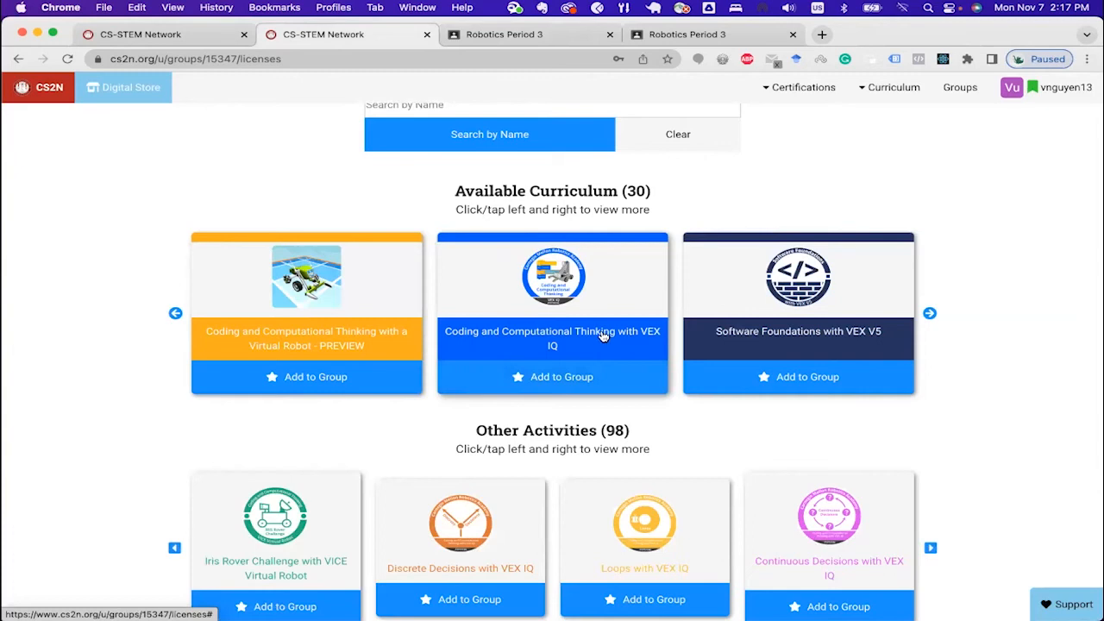
click(540, 377)
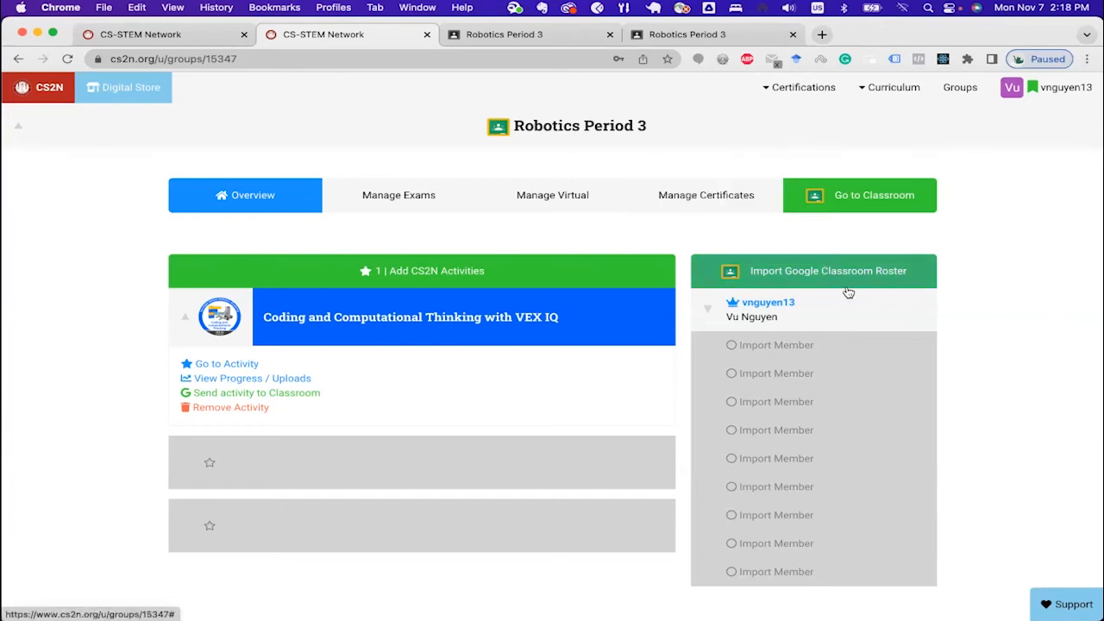
Step: Check the student list in Google Classroom and import the Classroom roster into the CS2N group
click(522, 31)
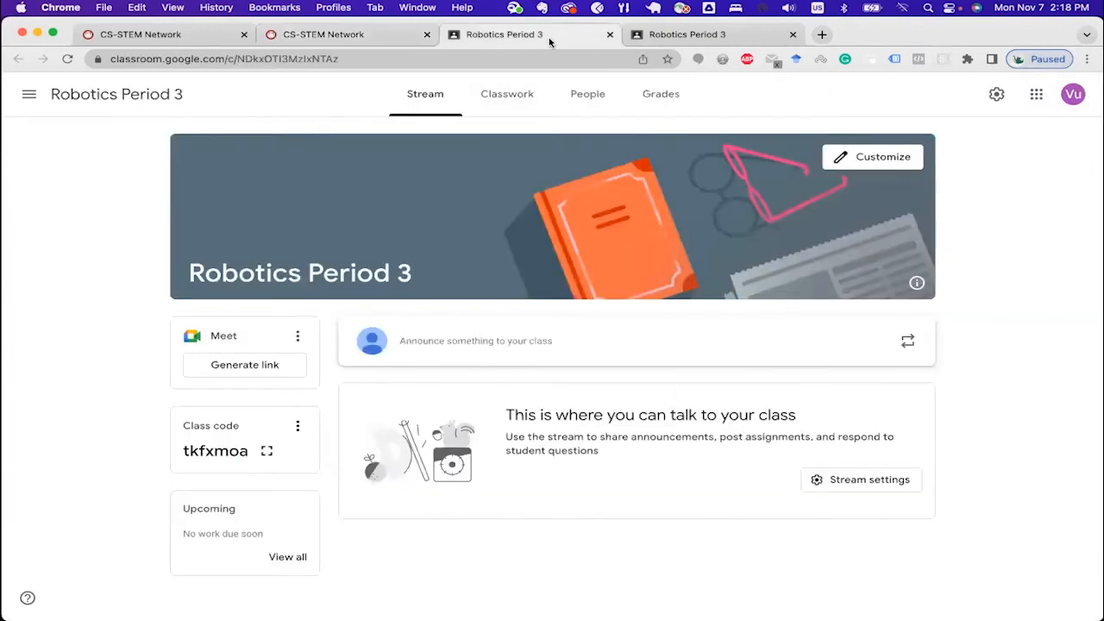
click(589, 99)
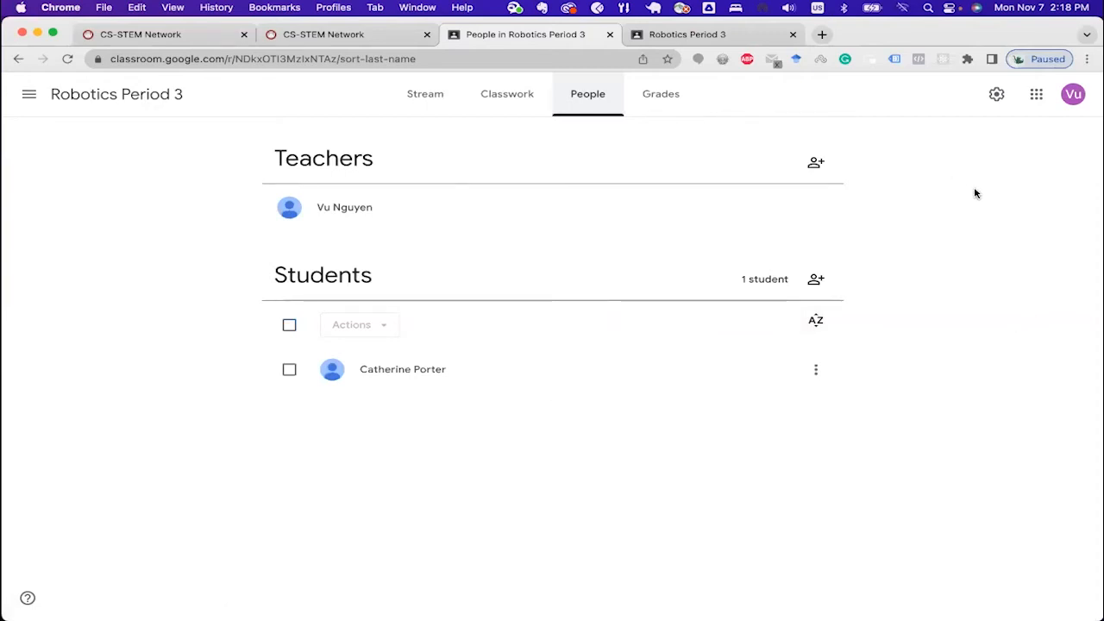
click(370, 41)
click(830, 274)
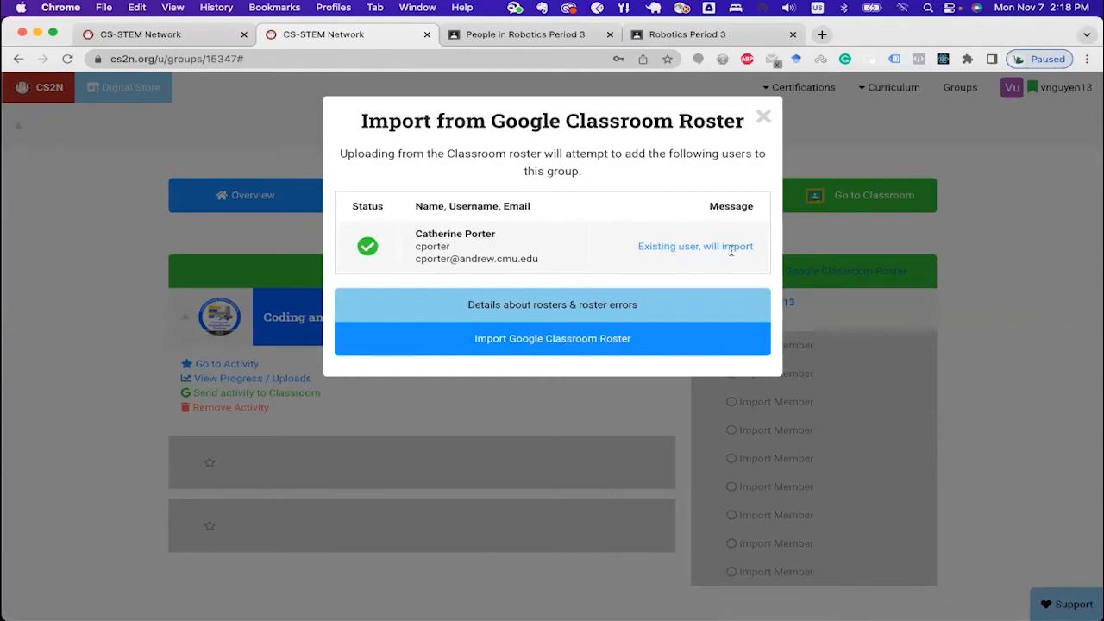
click(525, 344)
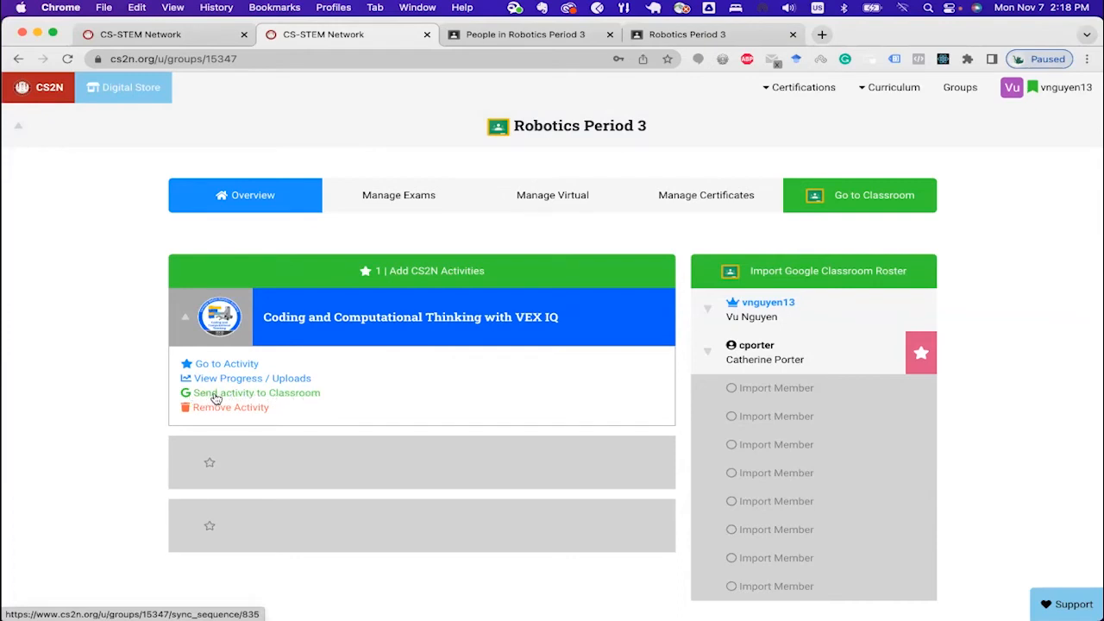
Step: Check the class's Classwork page in Google Classroom and send the VEX IQ activity from the CS2N group to Classroom
click(520, 36)
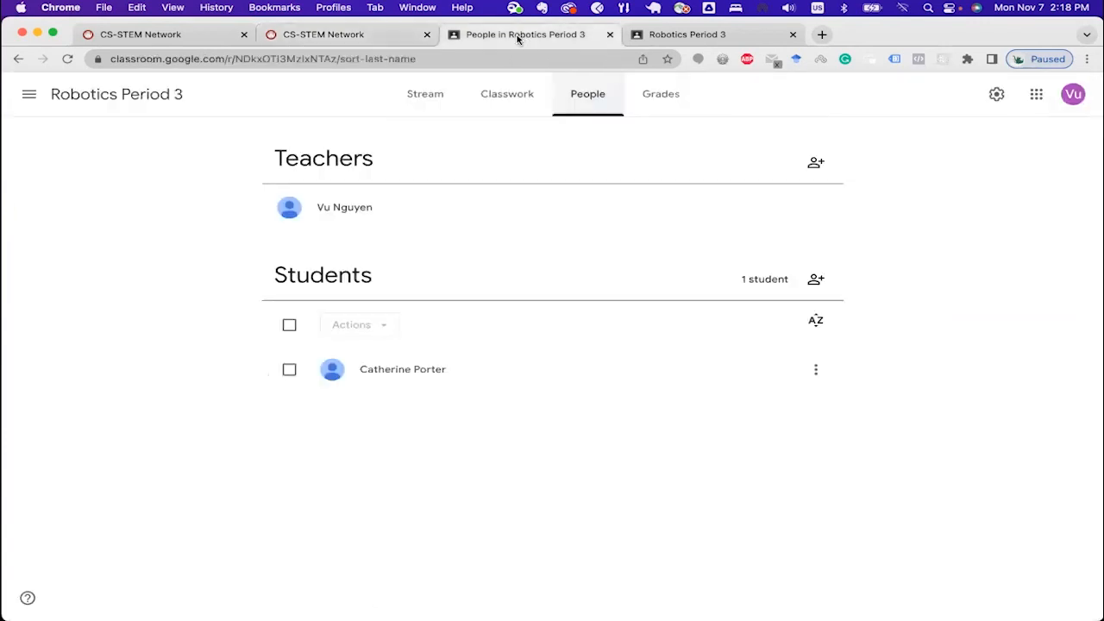
click(510, 95)
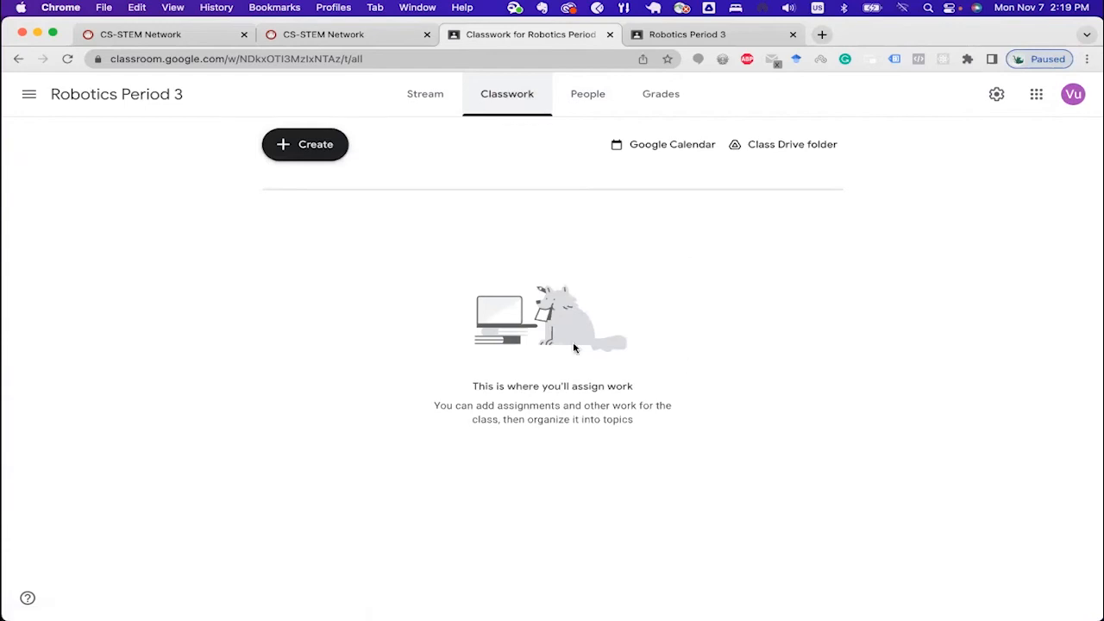
click(377, 34)
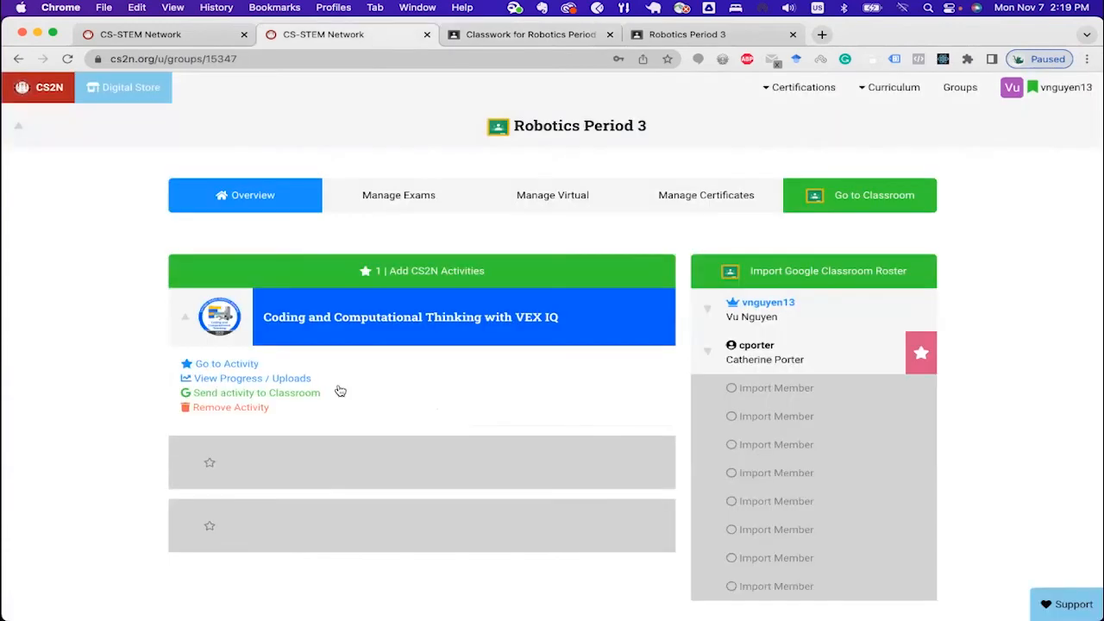
click(282, 395)
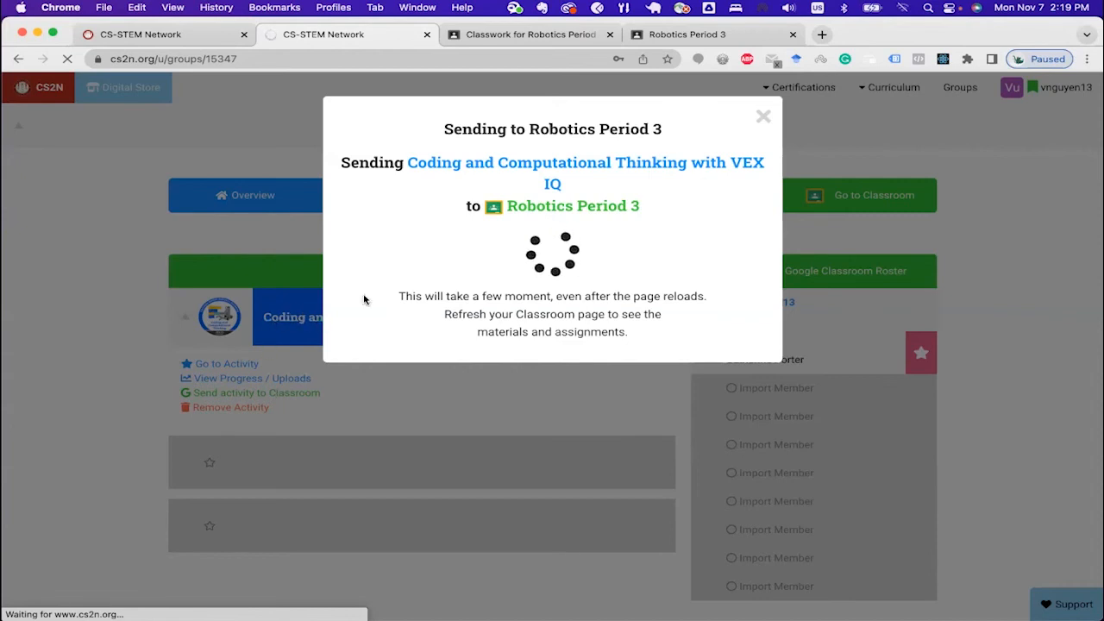
Step: Switch to Google Classroom and examine the topics and assignments posted in Classwork, reloading the page to update the list
click(547, 35)
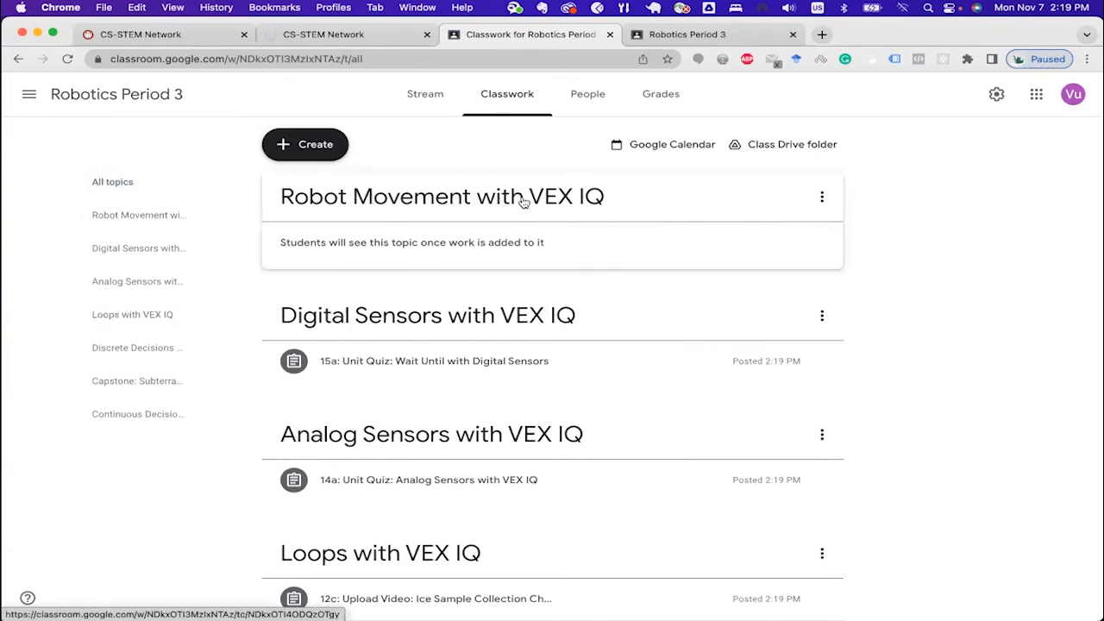
scroll(764, 388, down, 10)
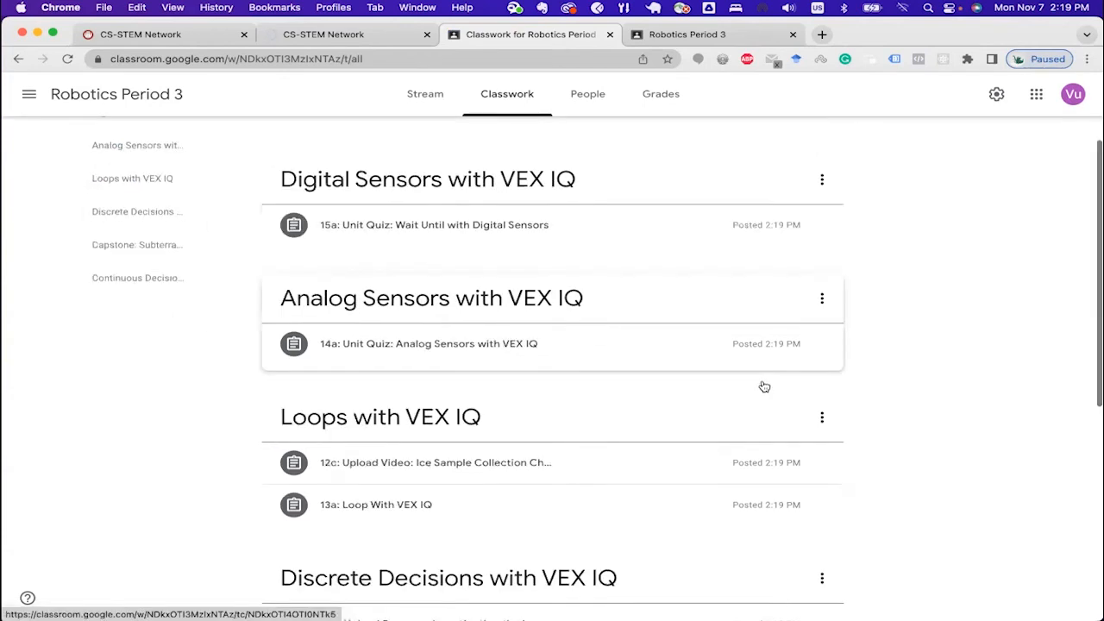
scroll(554, 345, up, 15)
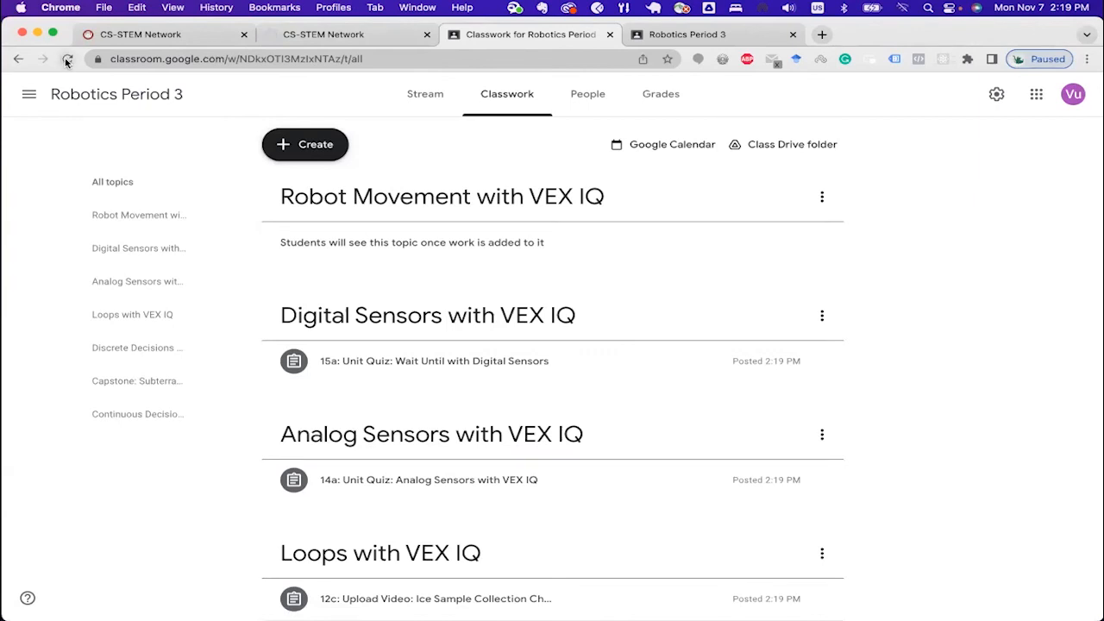
click(66, 61)
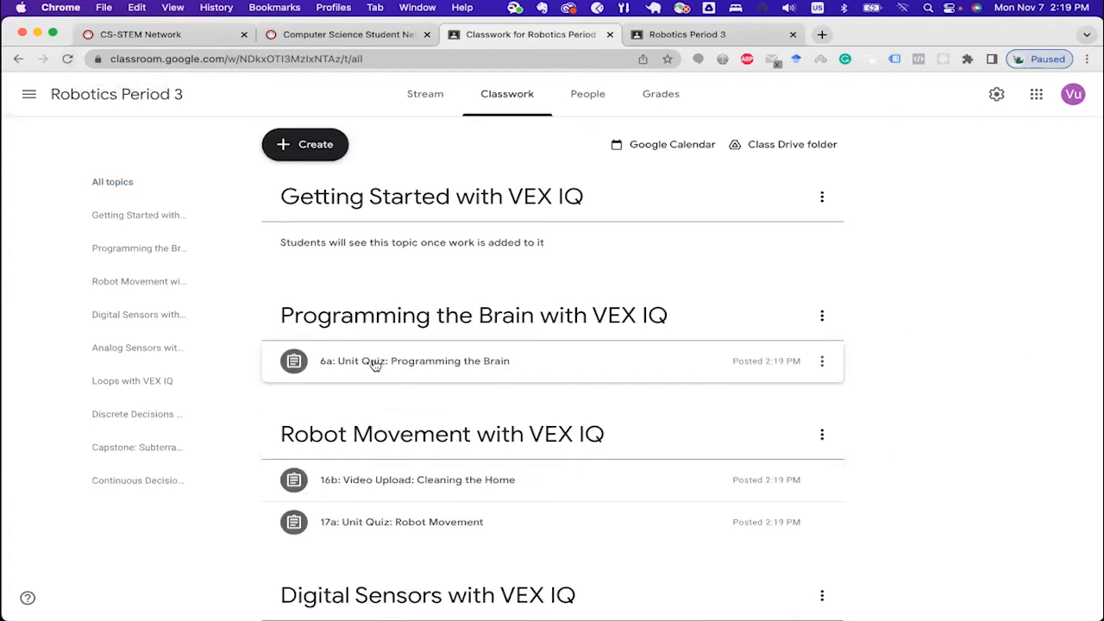
scroll(1018, 434, down, 15)
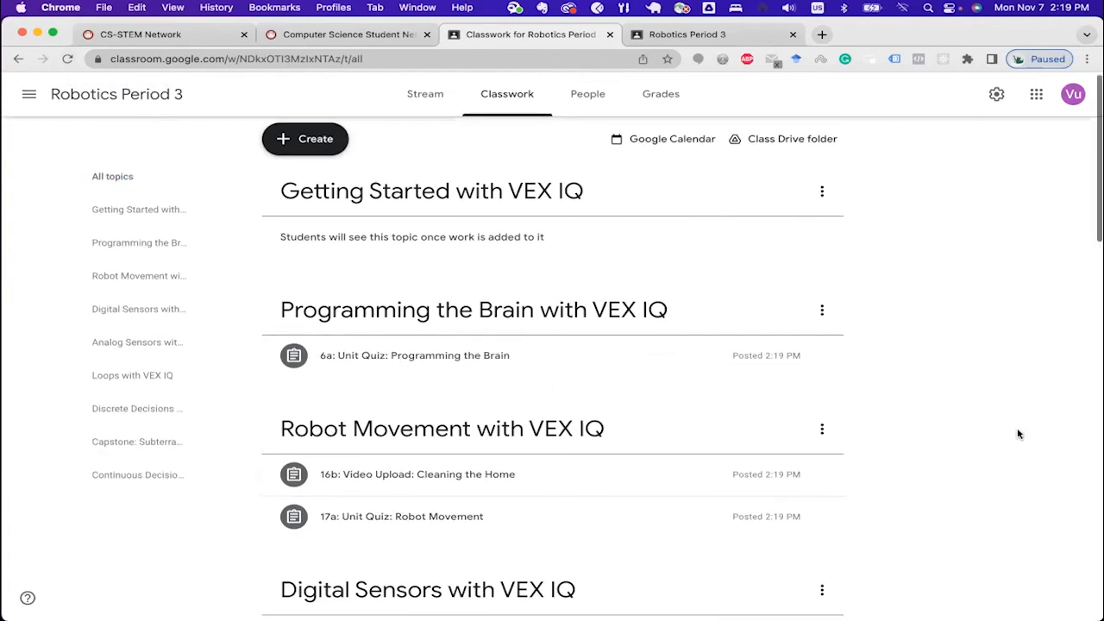
scroll(1018, 434, up, 15)
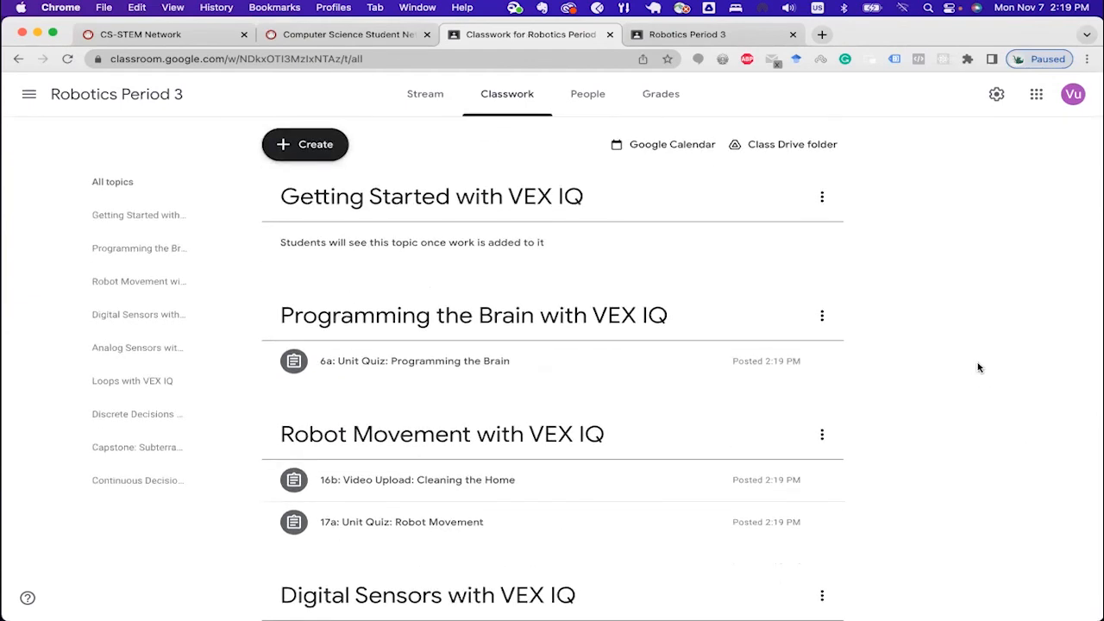
Step: Send the VEX IQ activity from the CS2N group to Classroom again and reload the Google Classroom Classwork page
click(345, 34)
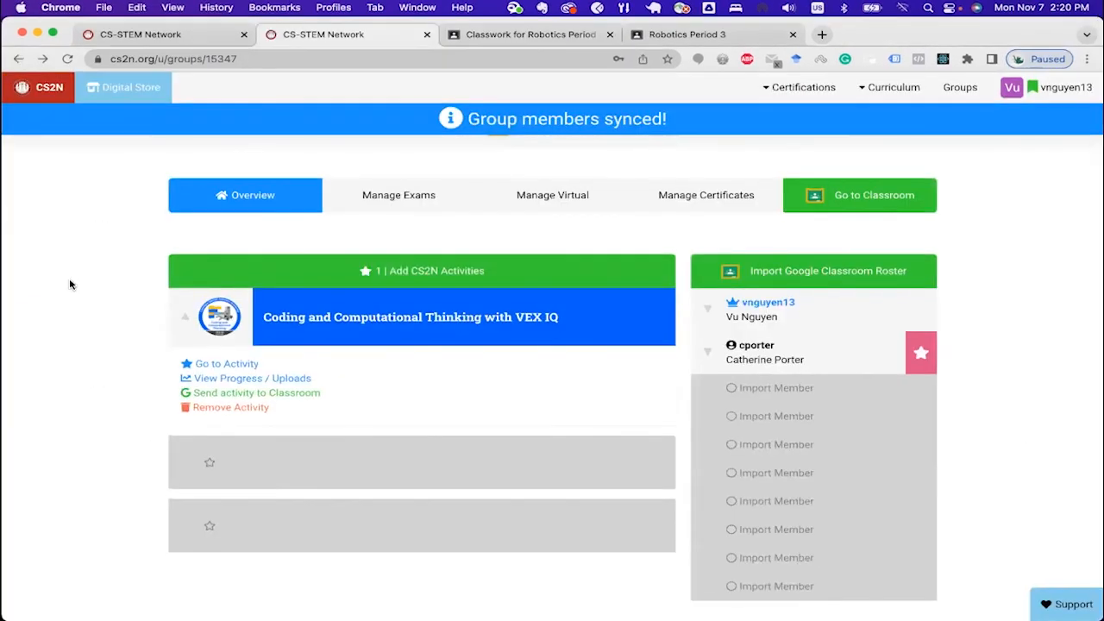
click(285, 394)
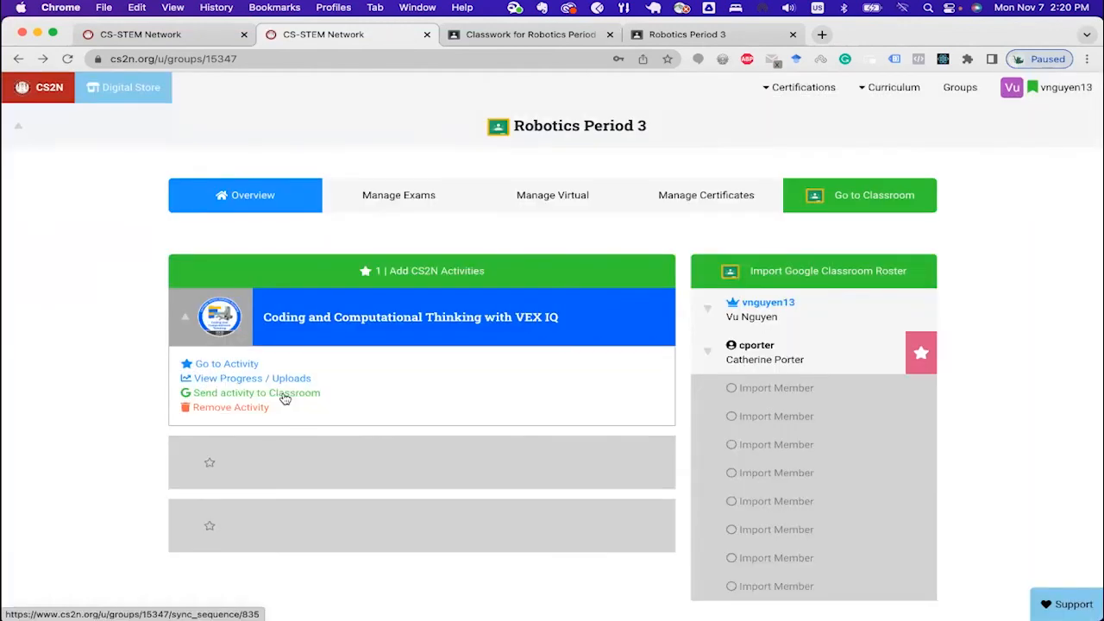
click(284, 394)
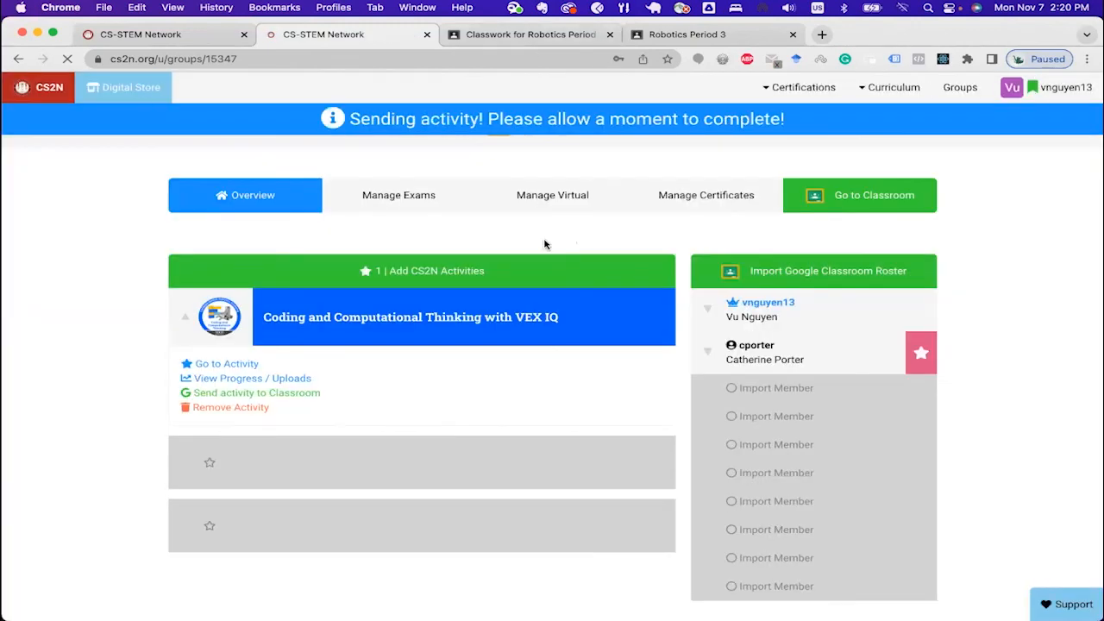
click(543, 34)
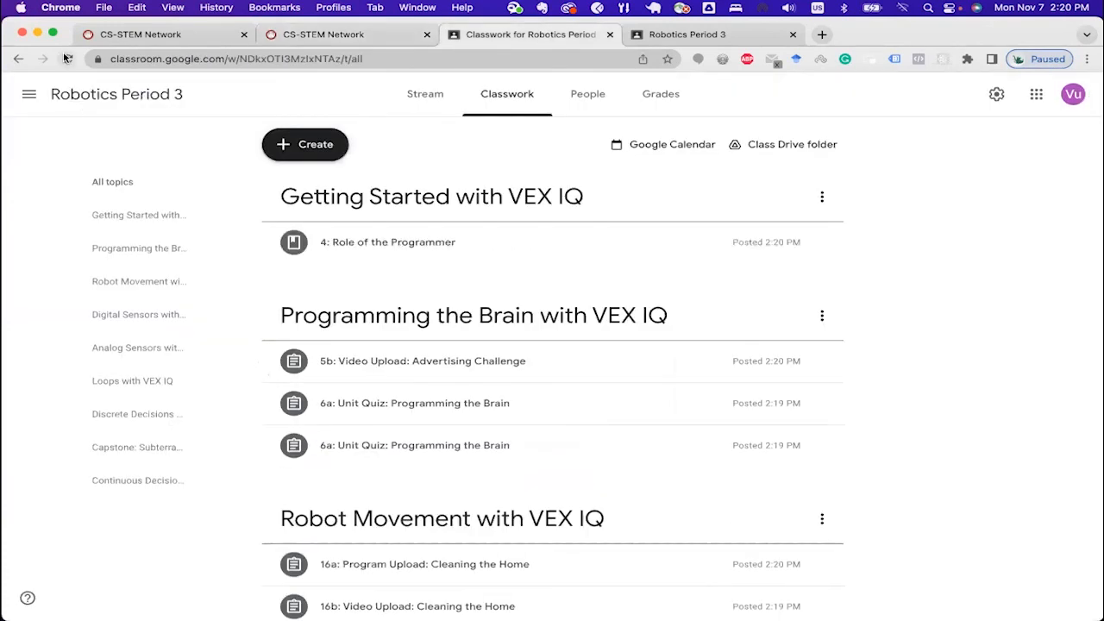
click(67, 59)
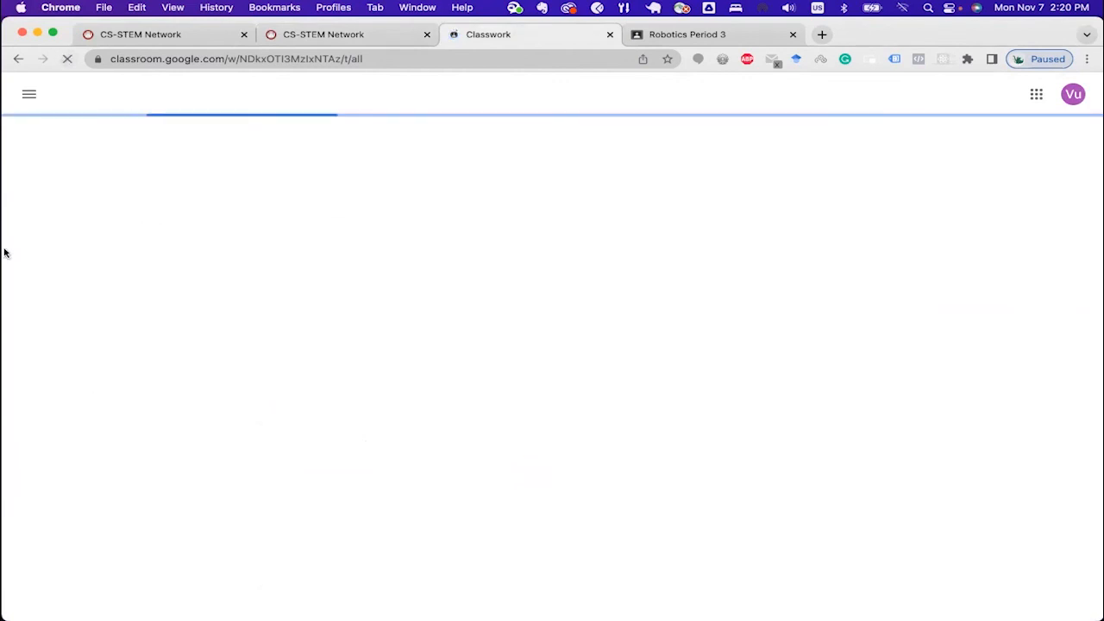